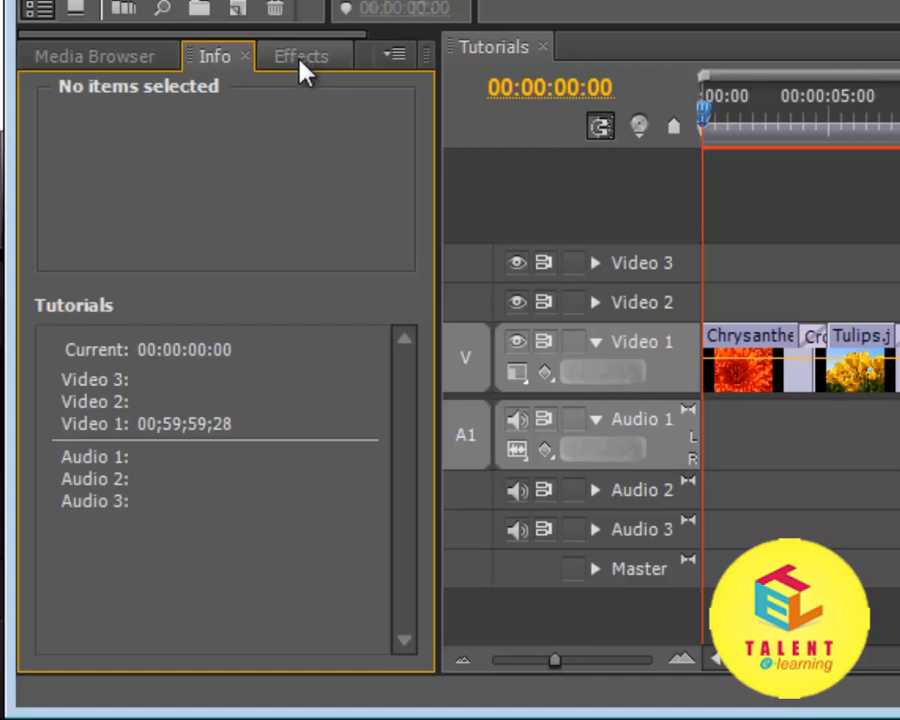
# Step: Display the Video Transitions categories in the effects library
pyautogui.click(303, 62)
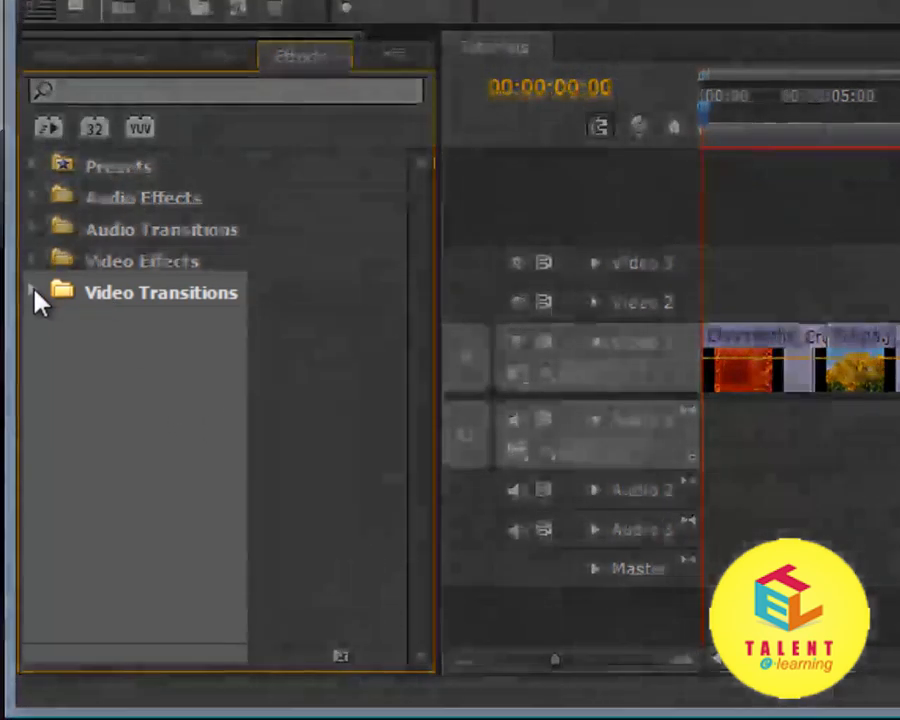
pyautogui.click(33, 293)
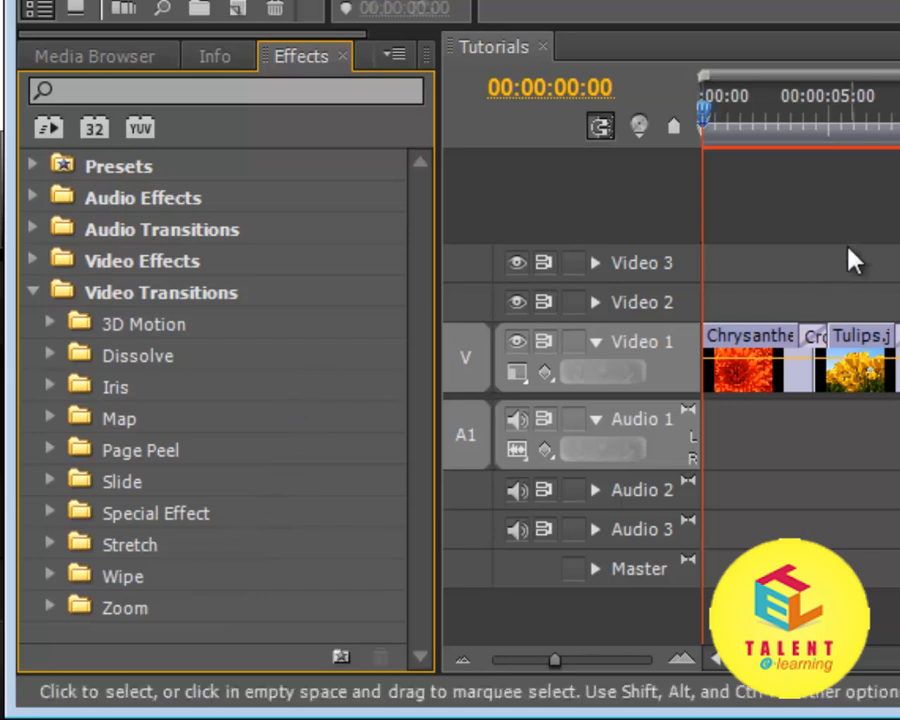
# Step: Preview the existing Cross Dissolve transitions in the Tutorials sequence and return the playhead to the start
pyautogui.moveTo(701, 108); pyautogui.dragTo(765, 126)
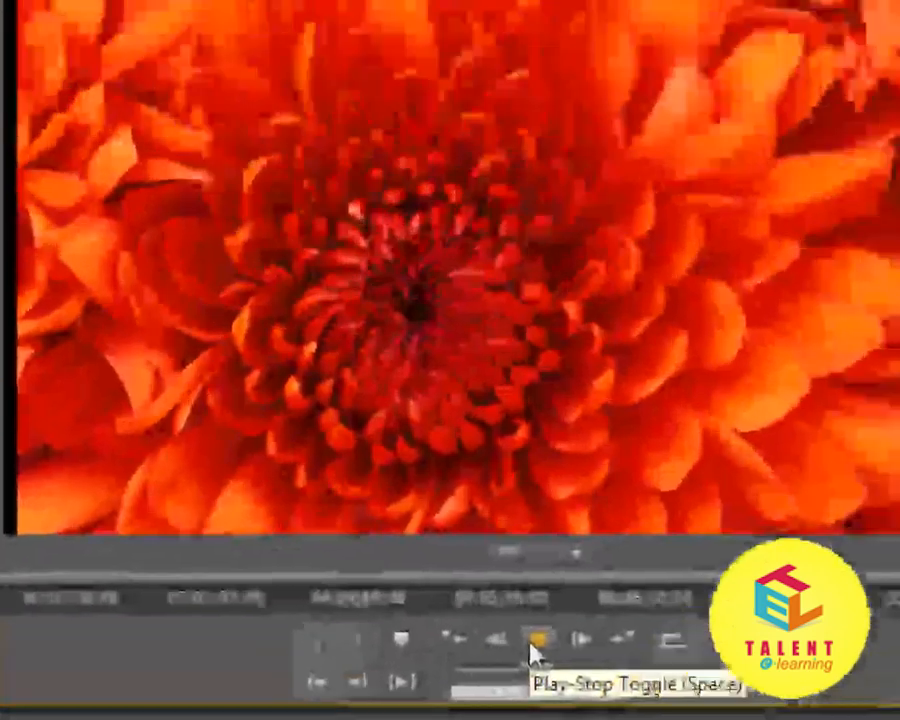
pyautogui.click(535, 641)
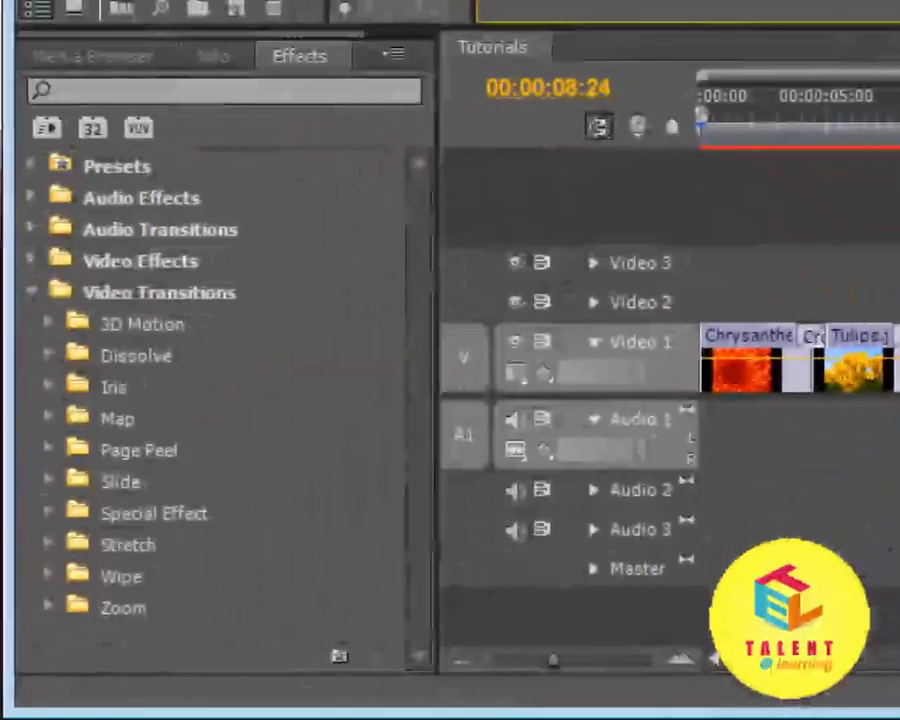
pyautogui.moveTo(868, 132); pyautogui.dragTo(663, 147)
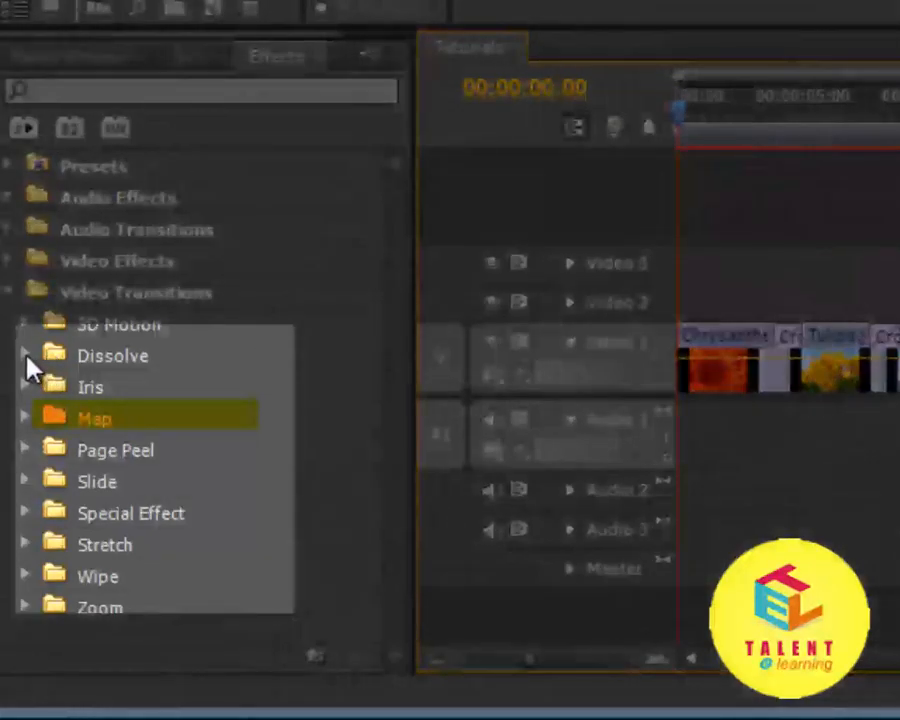
# Step: Look through the Dissolve and Slide transitions, checking which one is marked as the default
pyautogui.click(25, 357)
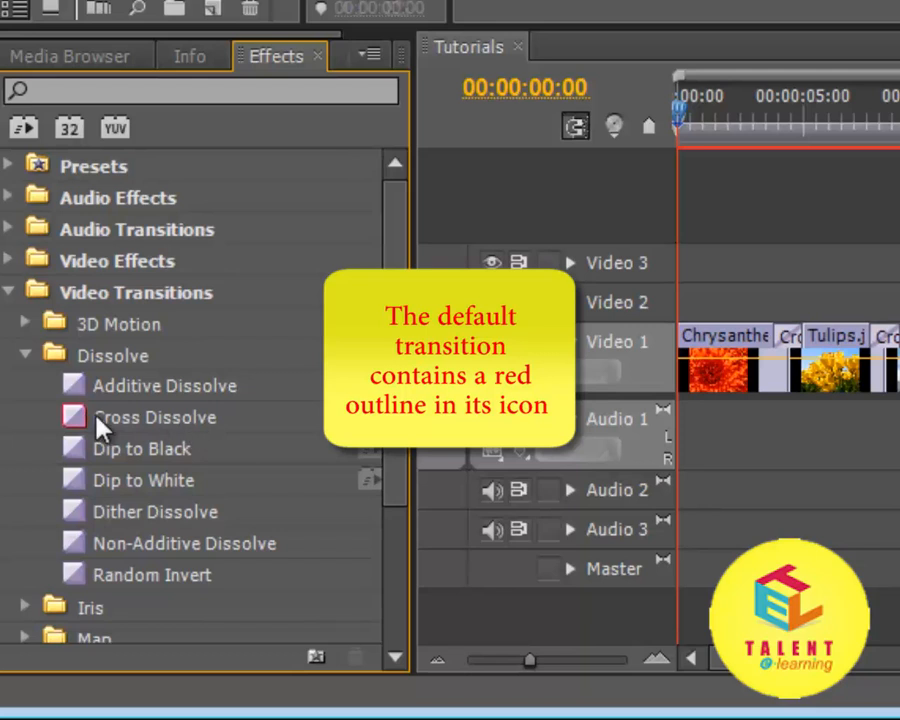
pyautogui.click(150, 425)
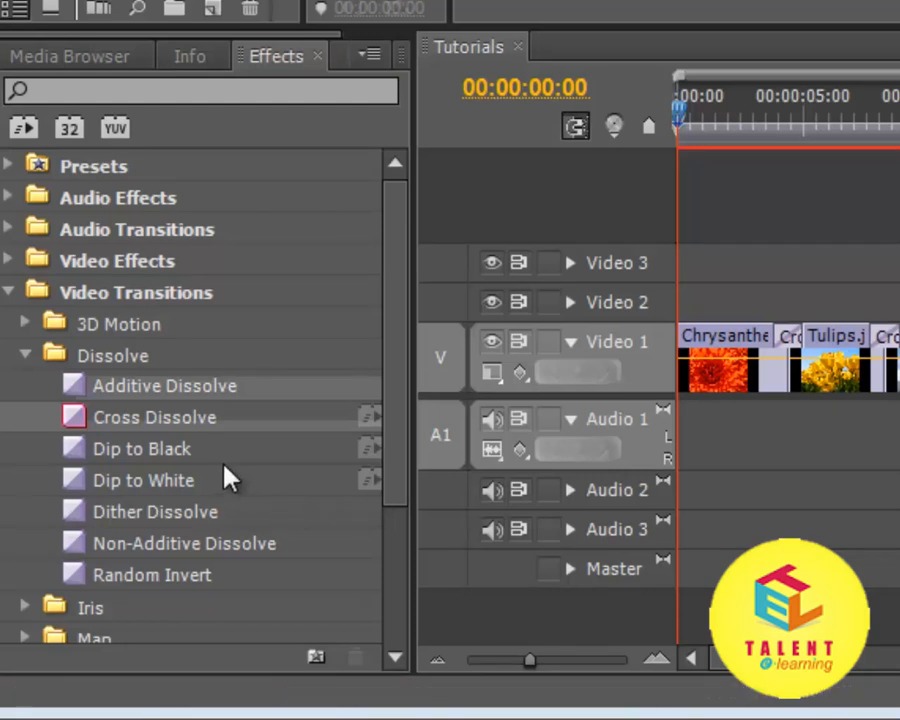
pyautogui.moveTo(400, 297); pyautogui.dragTo(400, 432)
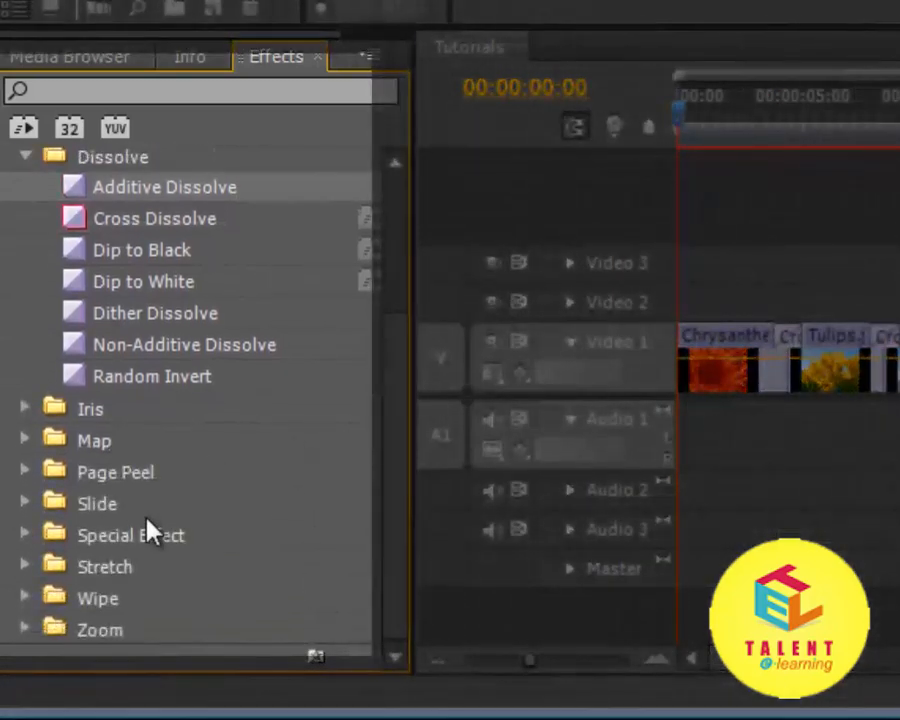
pyautogui.click(26, 505)
pyautogui.scroll(-3, 280, 492)
pyautogui.scroll(-2, 283, 492)
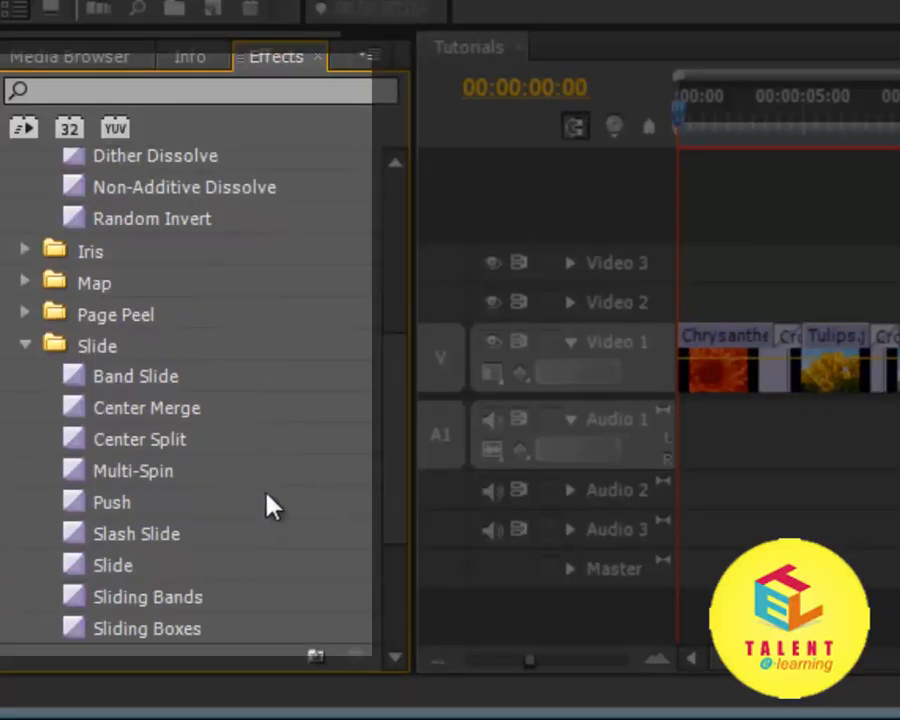
pyautogui.click(25, 346)
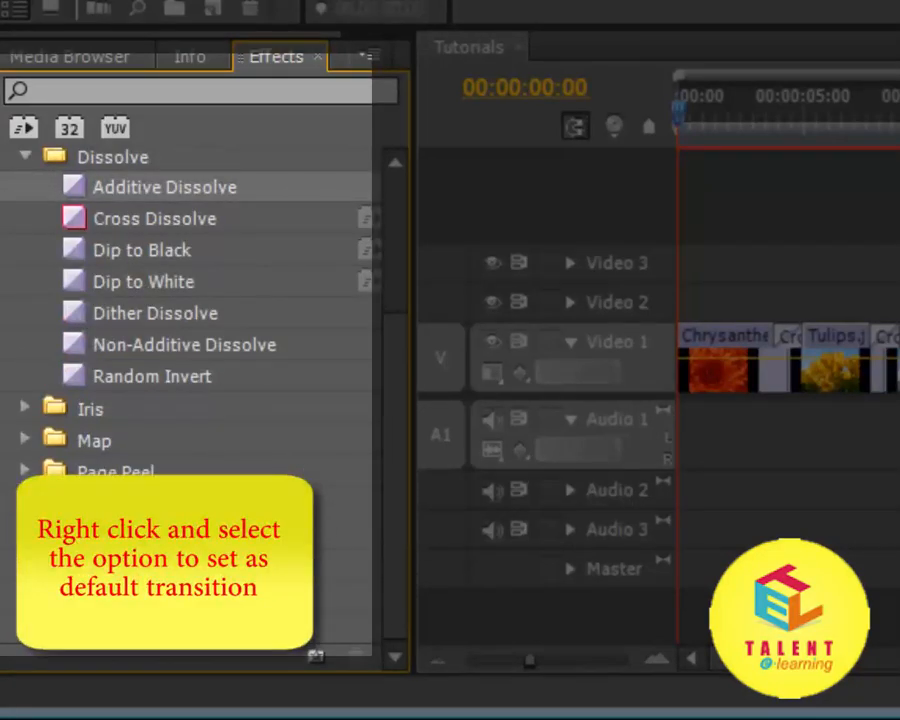
# Step: Set Page Turn from the Page Peel category as the default transition
pyautogui.click(24, 471)
pyautogui.scroll(-1, 320, 540)
pyautogui.scroll(-4, 320, 540)
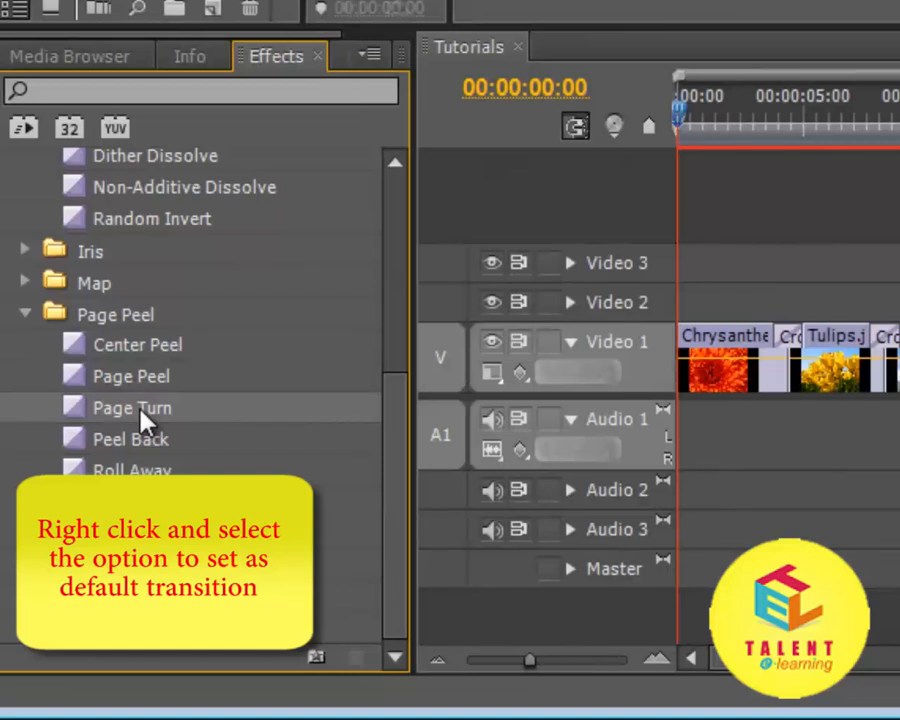
pyautogui.rightClick(72, 418)
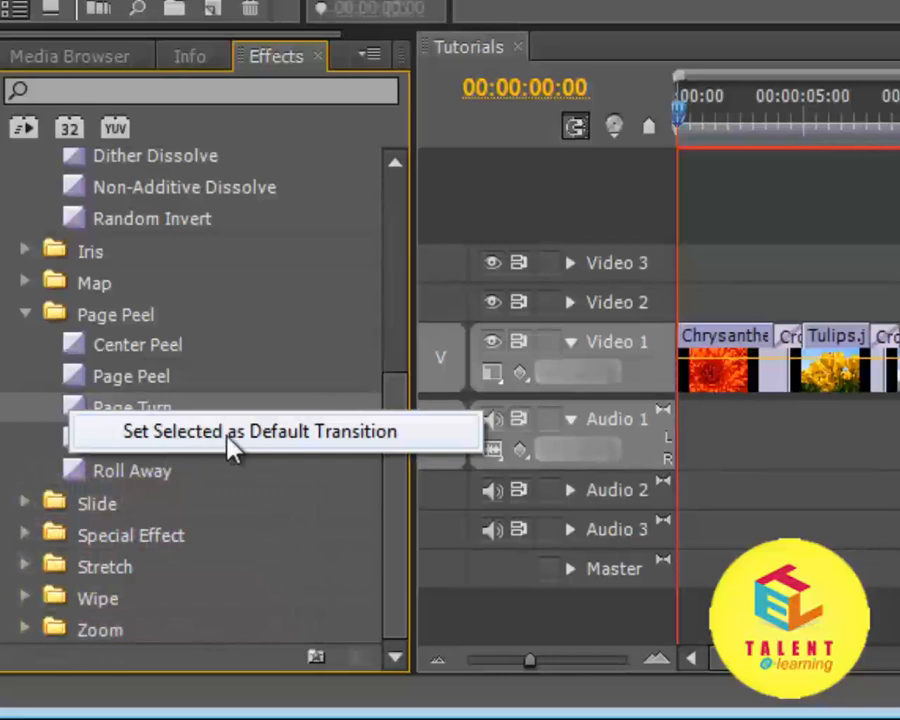
pyautogui.click(311, 450)
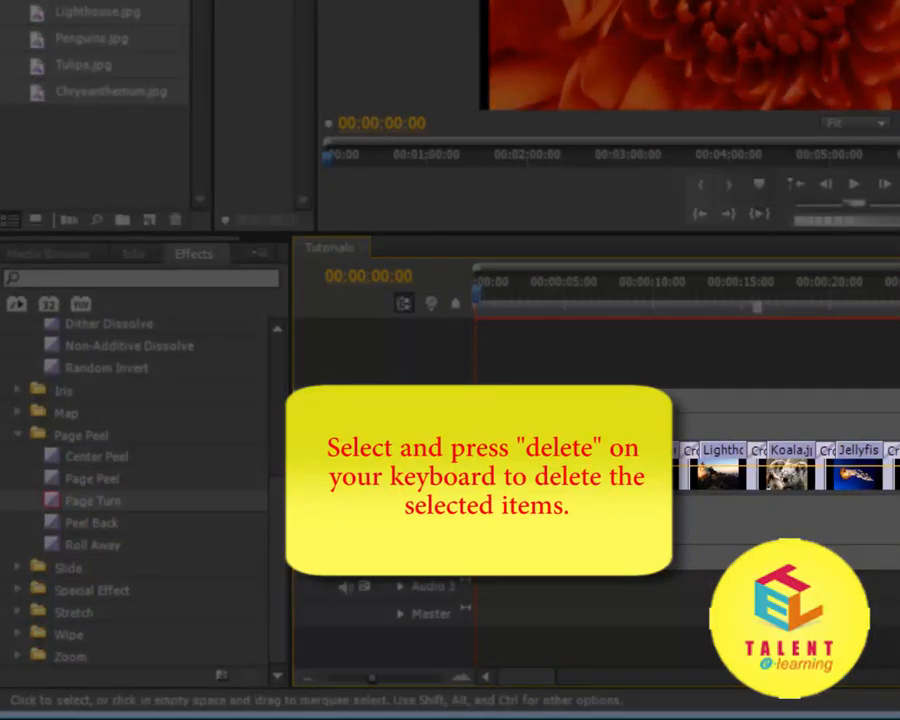
# Step: Delete all clips from Video 1 and automate the project images to the sequence with a 30-frame overlap and default transitions
pyautogui.moveTo(899, 480); pyautogui.dragTo(620, 428)
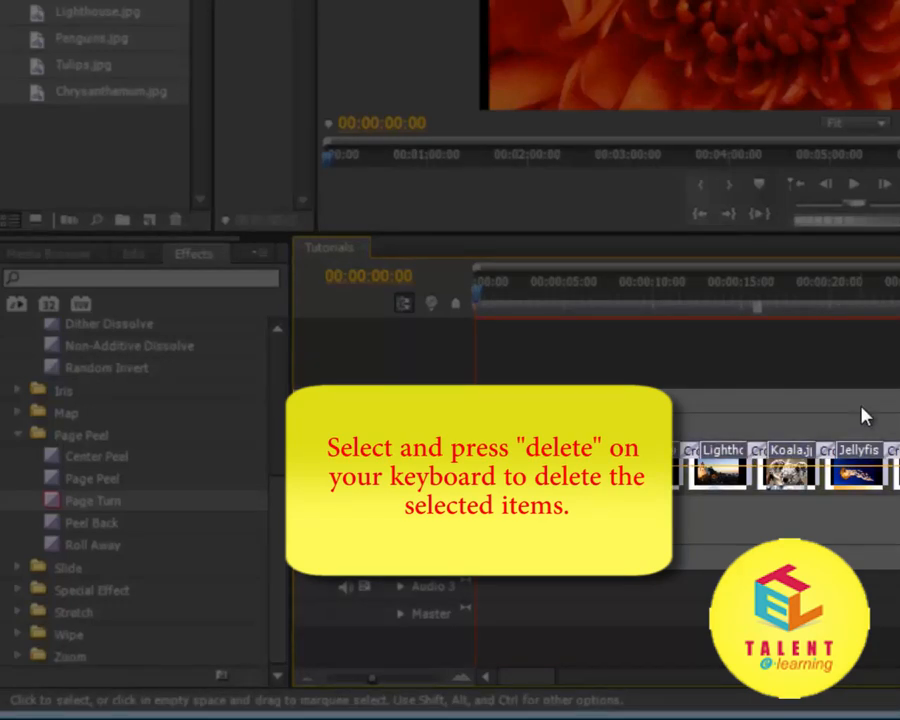
pyautogui.press('Delete')
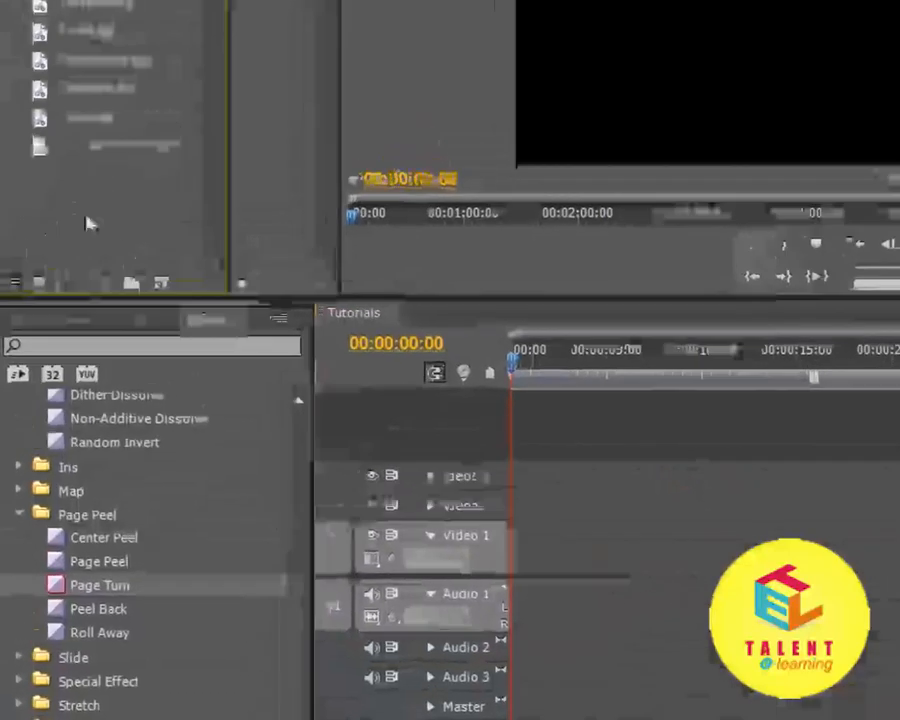
pyautogui.click(79, 155)
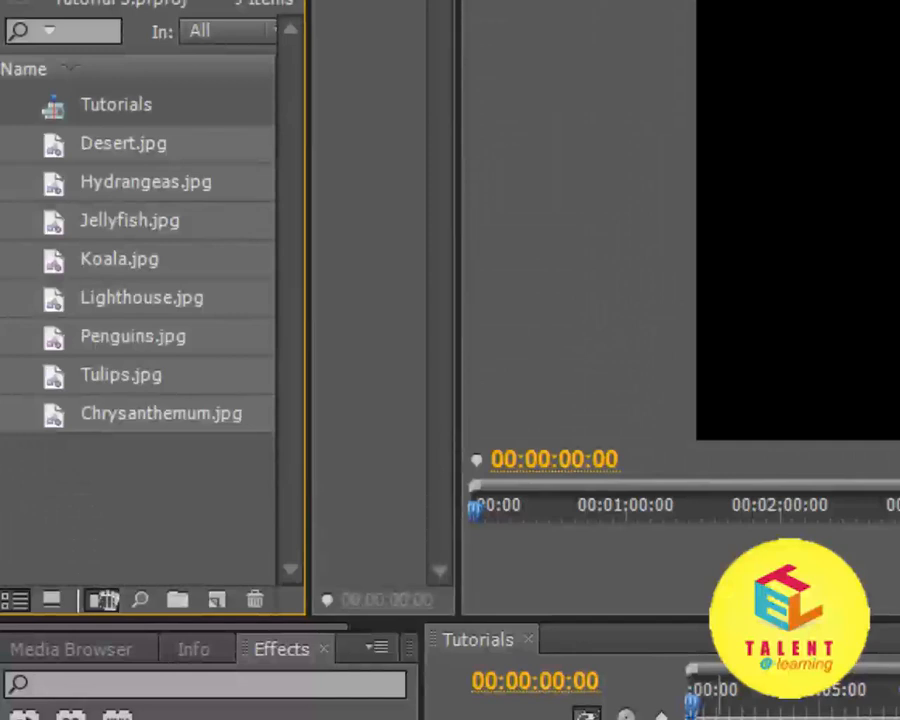
pyautogui.click(104, 600)
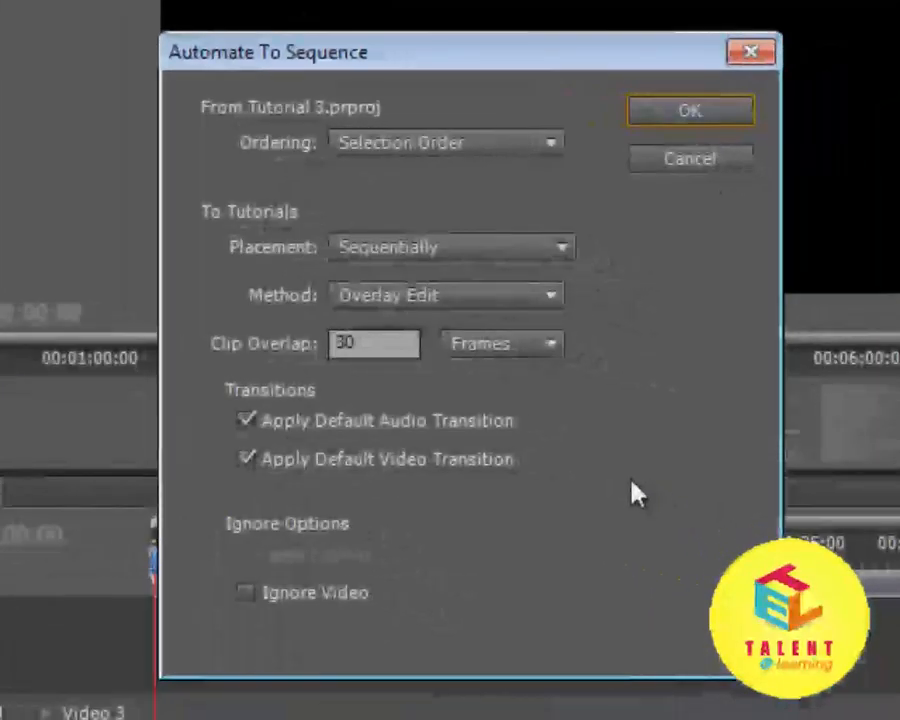
pyautogui.click(699, 117)
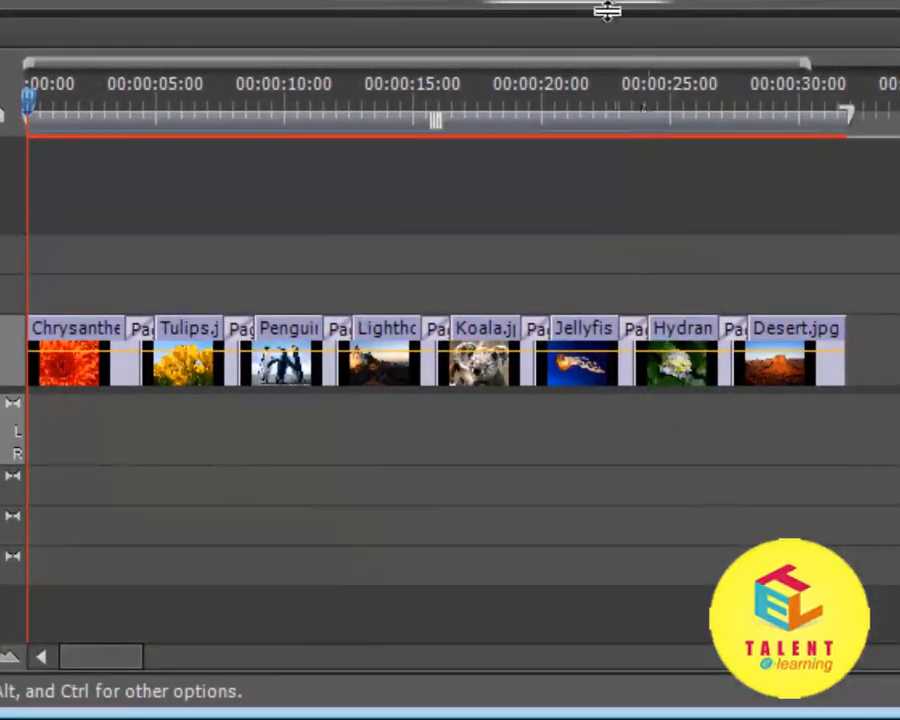
# Step: Play the rebuilt sequence to preview the Page Turn transitions, stopping on the penguins image
pyautogui.click(554, 110)
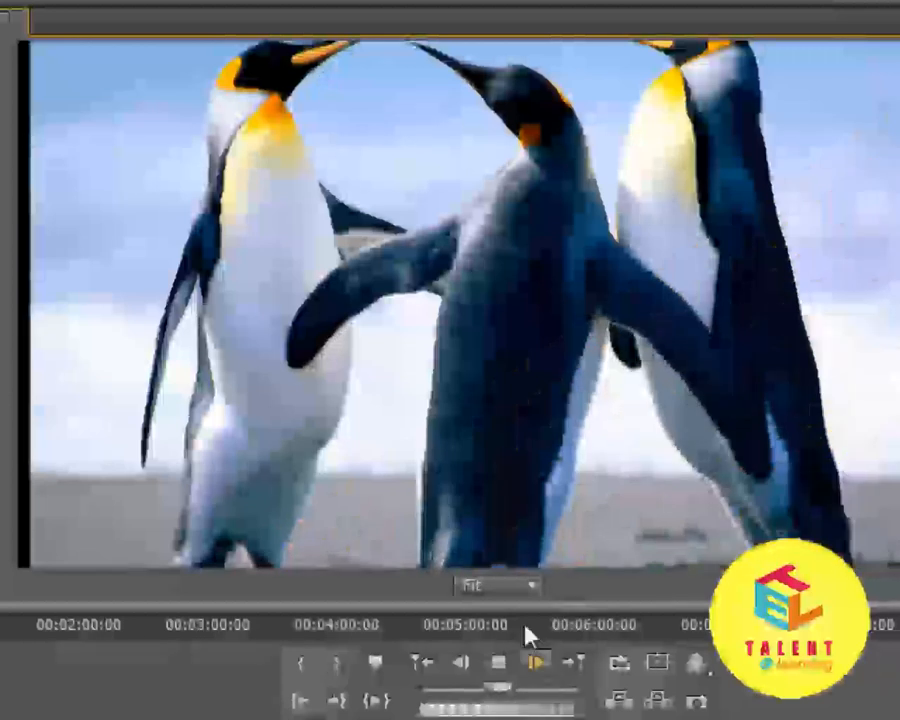
pyautogui.click(494, 668)
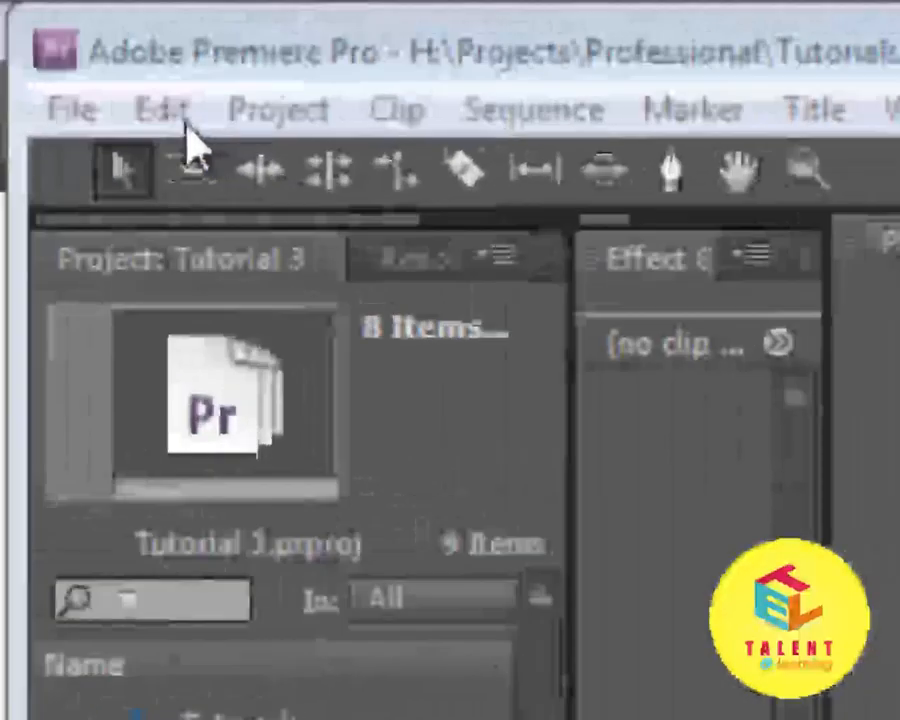
# Step: Check the default durations for transitions and still images in the General preferences and close them
pyautogui.click(182, 122)
pyautogui.moveTo(314, 464)
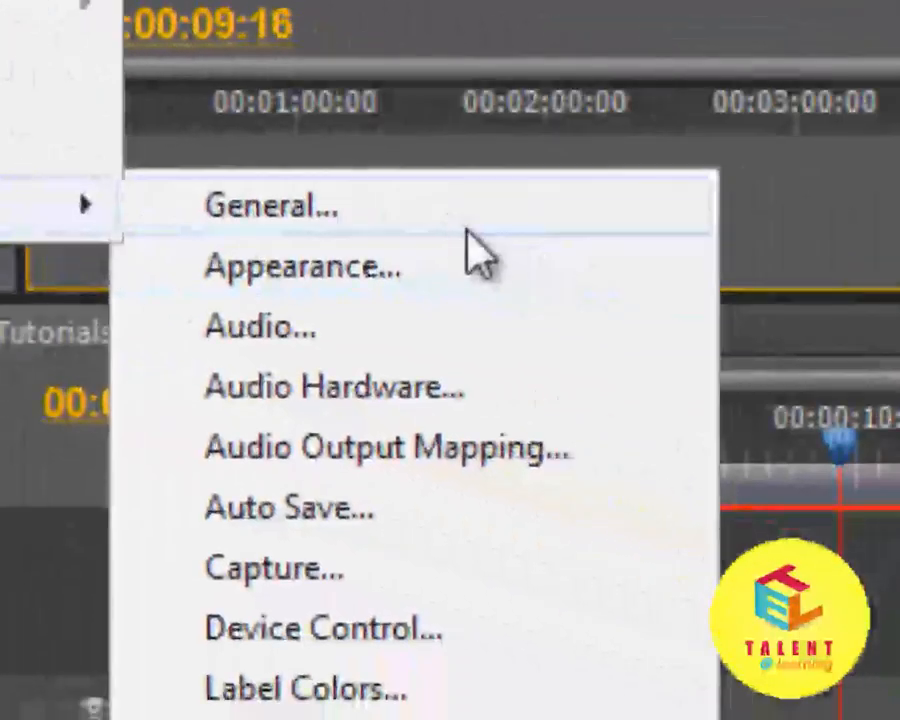
pyautogui.click(760, 340)
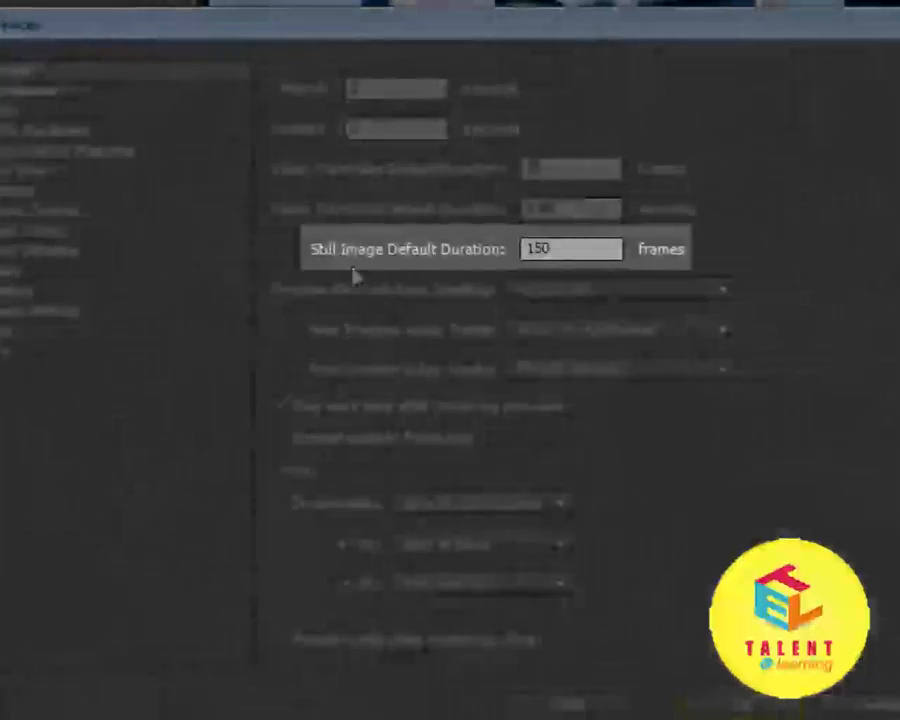
pyautogui.click(571, 249)
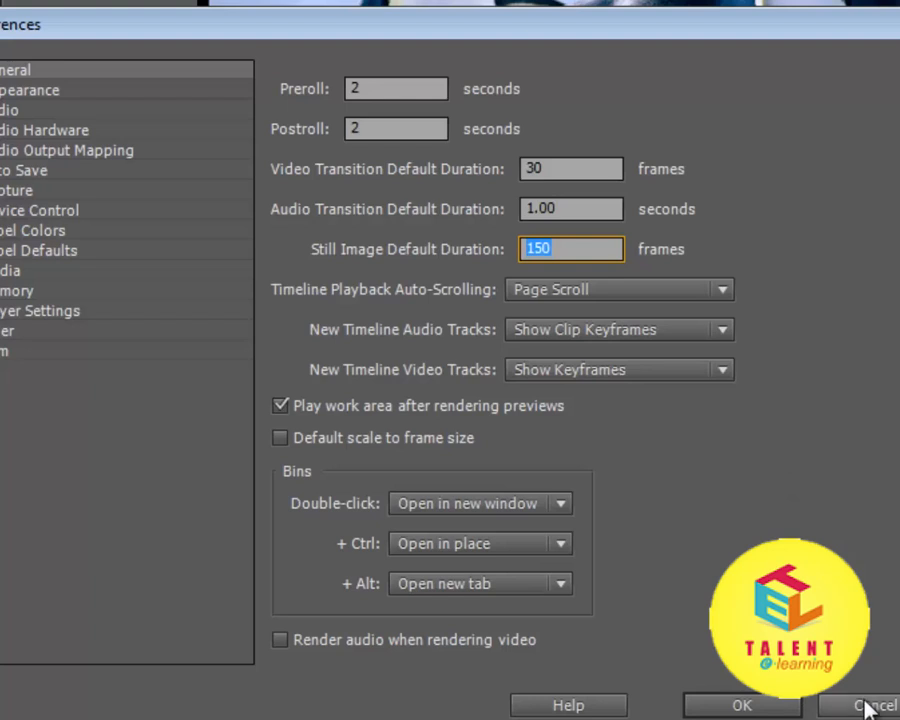
pyautogui.click(742, 705)
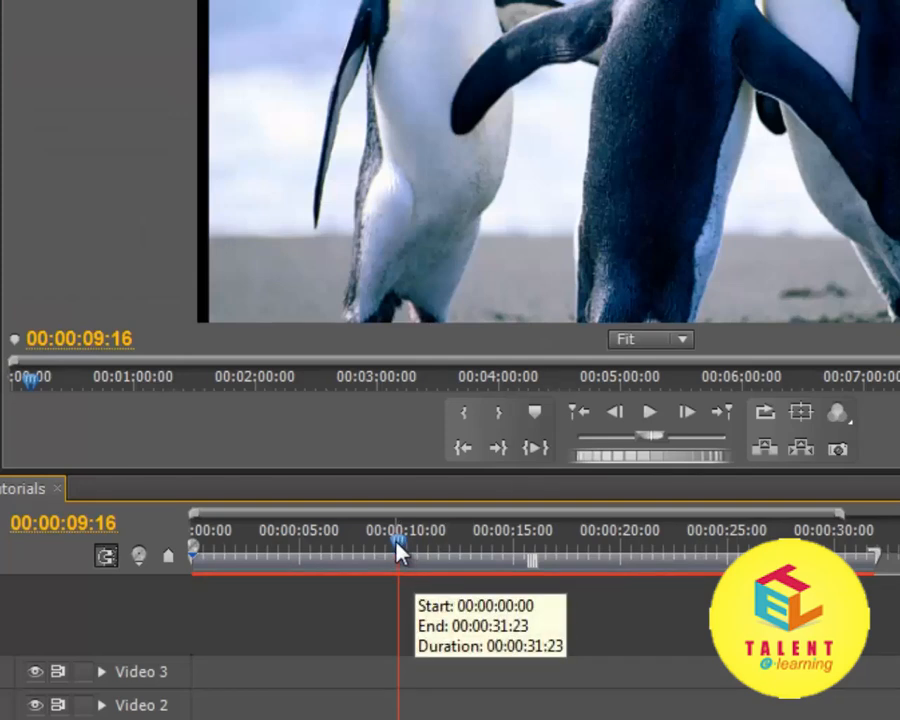
# Step: Scrub through the sequence to examine the Page Turn transitions and return the playhead to the start
pyautogui.moveTo(398, 553); pyautogui.dragTo(280, 587)
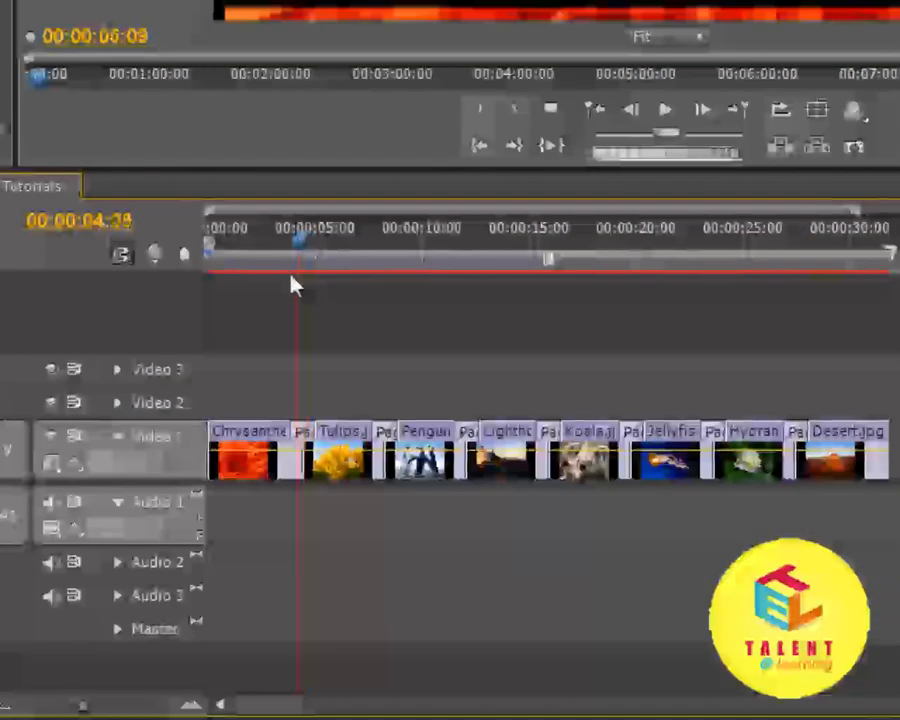
pyautogui.press('Return')
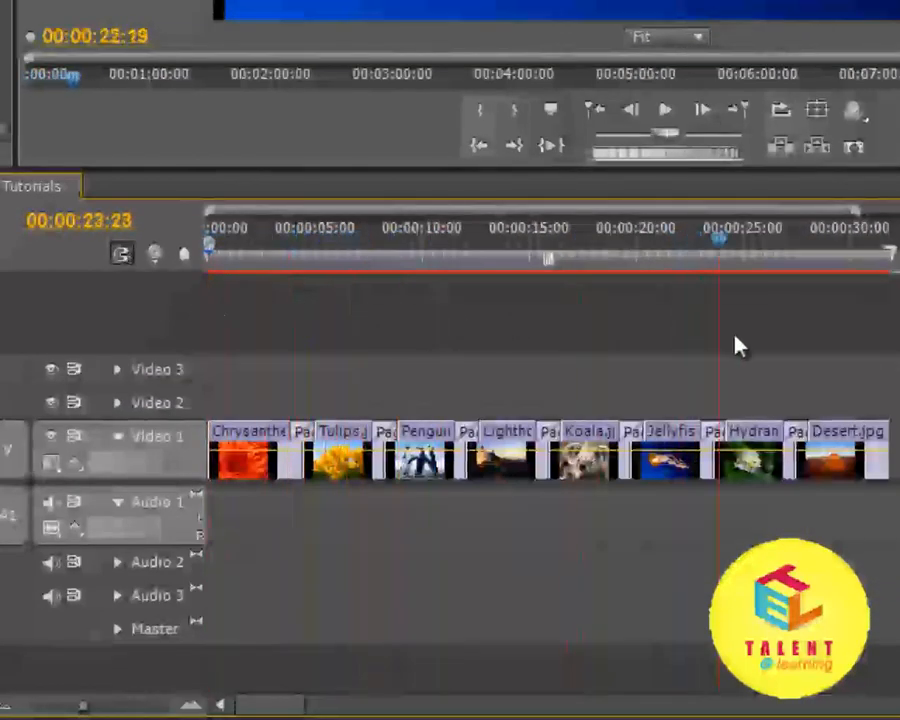
pyautogui.moveTo(735, 335); pyautogui.dragTo(140, 365)
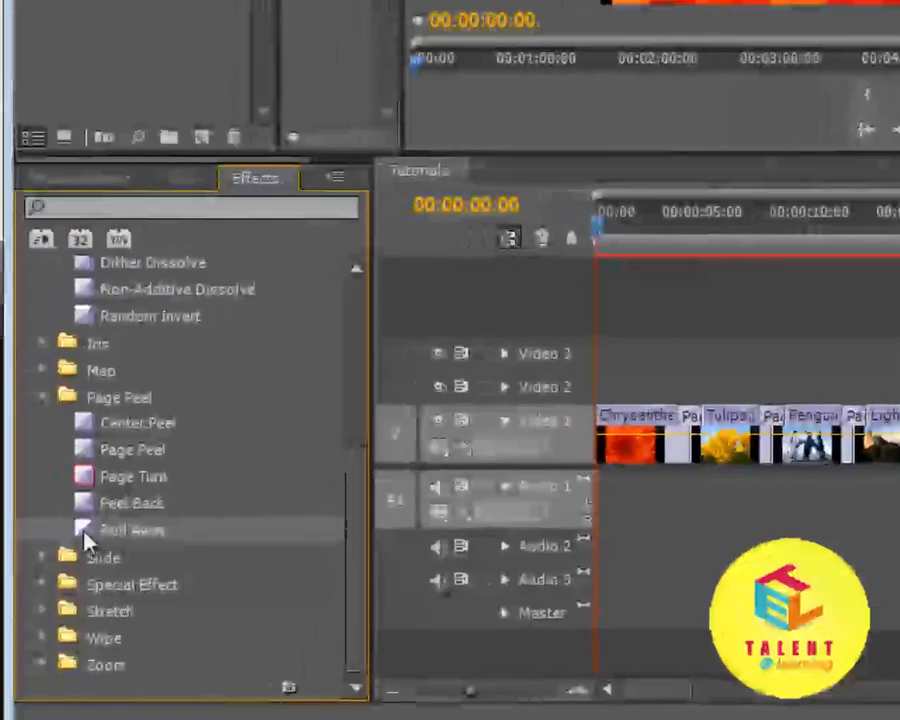
# Step: Set Roll Away from the Page Peel category as the default transition
pyautogui.rightClick(88, 536)
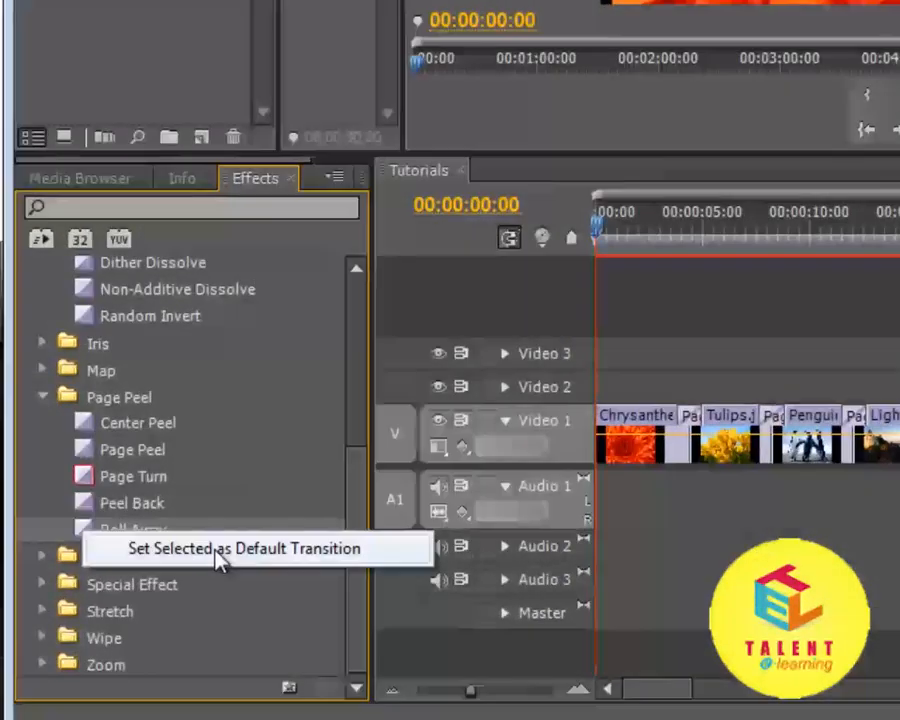
pyautogui.click(215, 550)
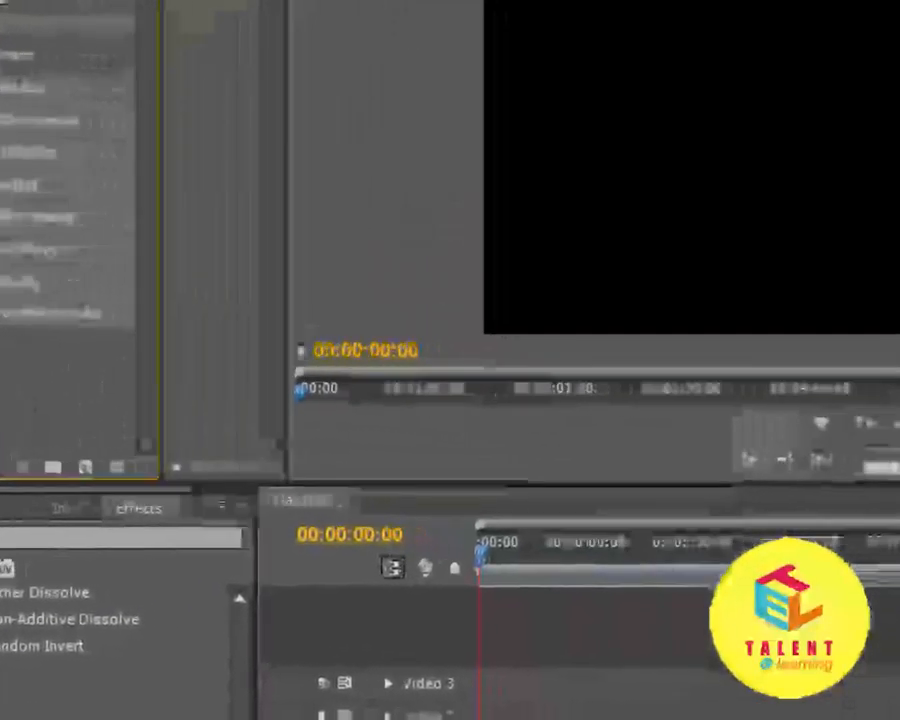
# Step: Automate the project images to the sequence sequentially with a 30-frame overlap and default transitions, and start playback
pyautogui.click(105, 476)
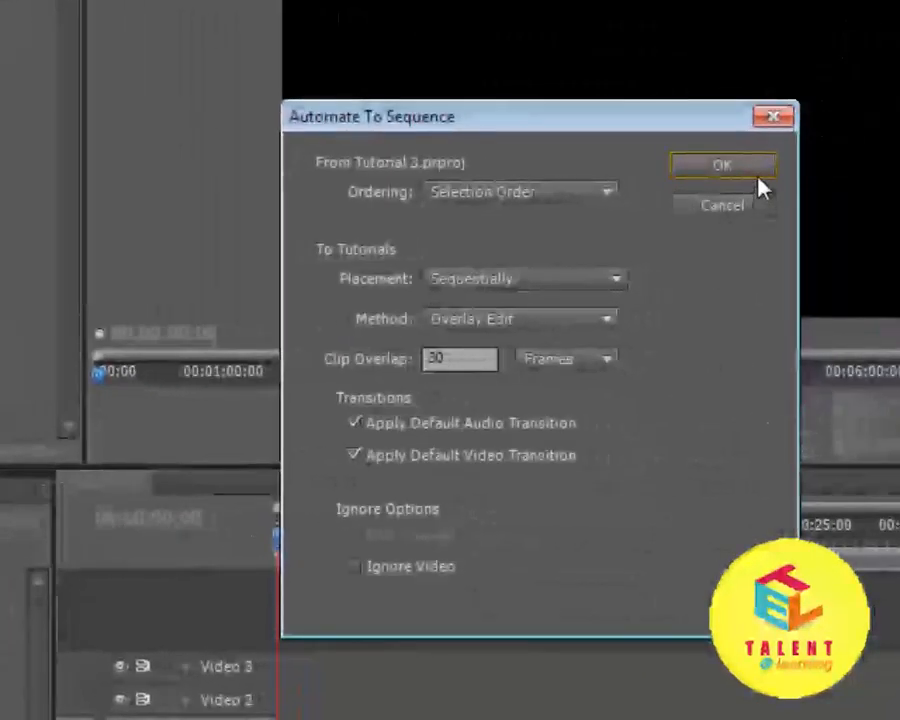
pyautogui.click(755, 175)
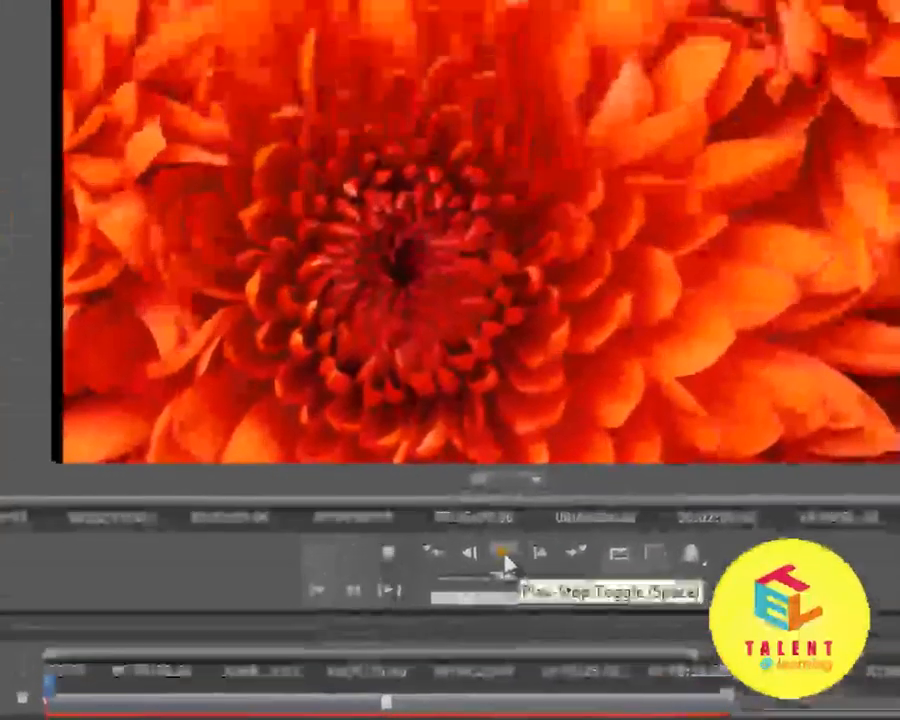
pyautogui.click(527, 322)
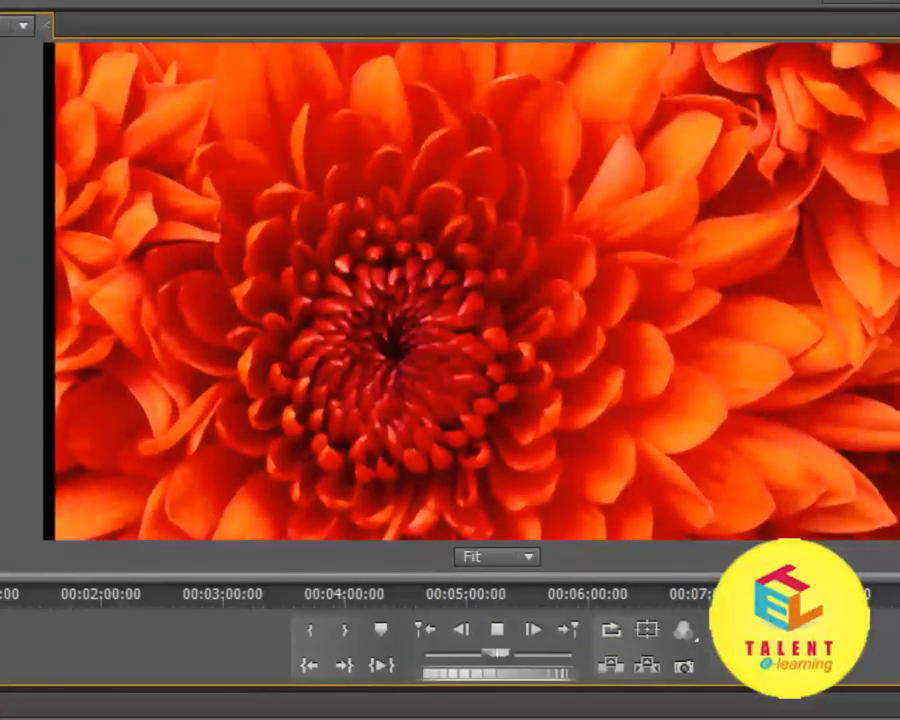